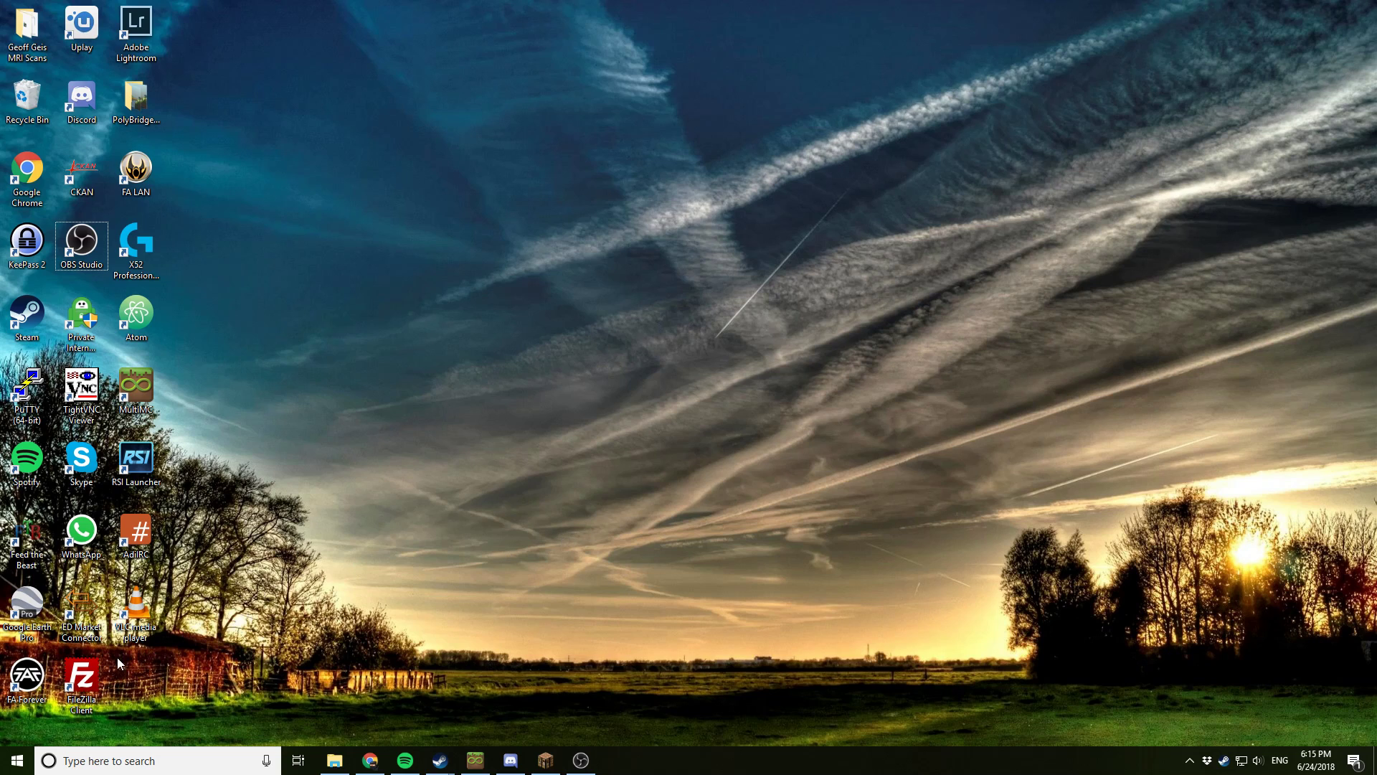
Search Windows Settings for 'firewall' and open the Windows Defender Firewall overview
{"action": "left_click", "coordinate": [17, 763]}
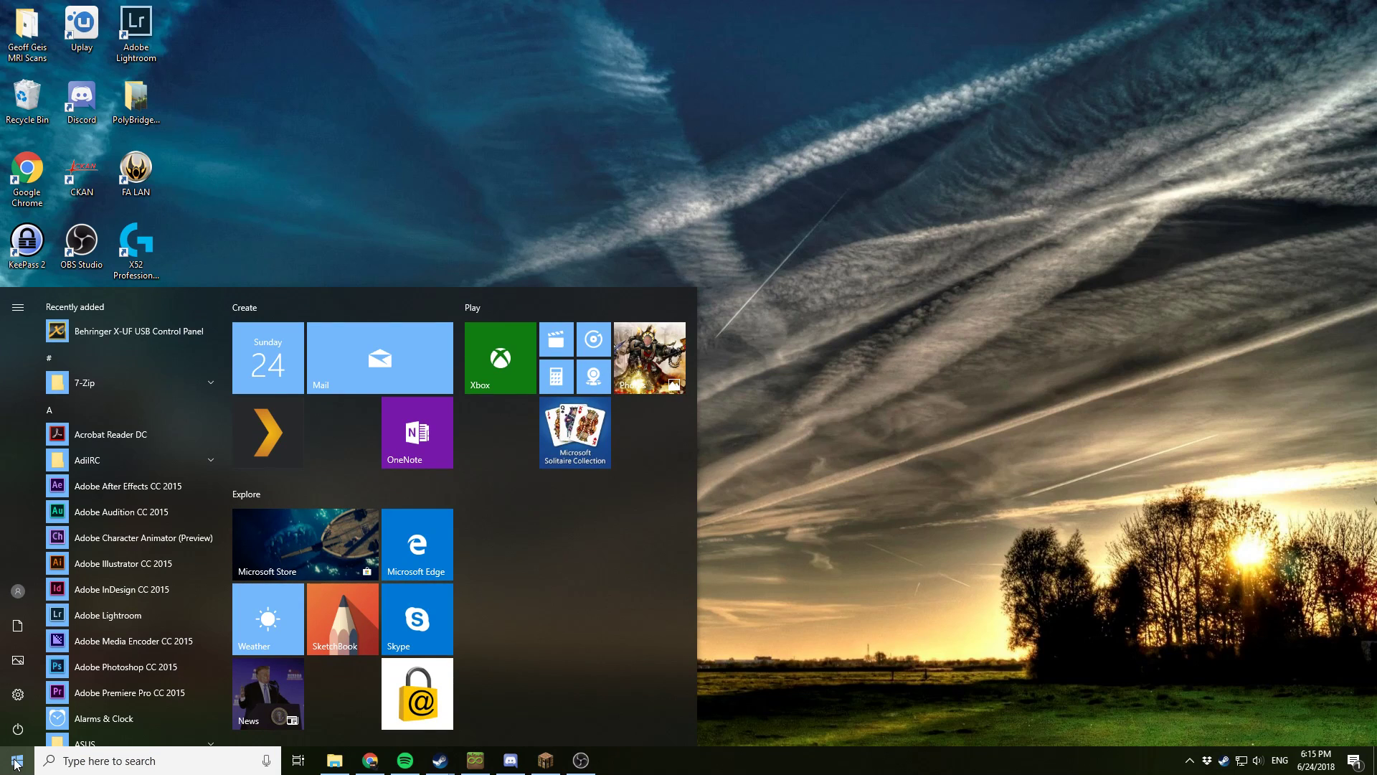
{"action": "left_click", "coordinate": [23, 698]}
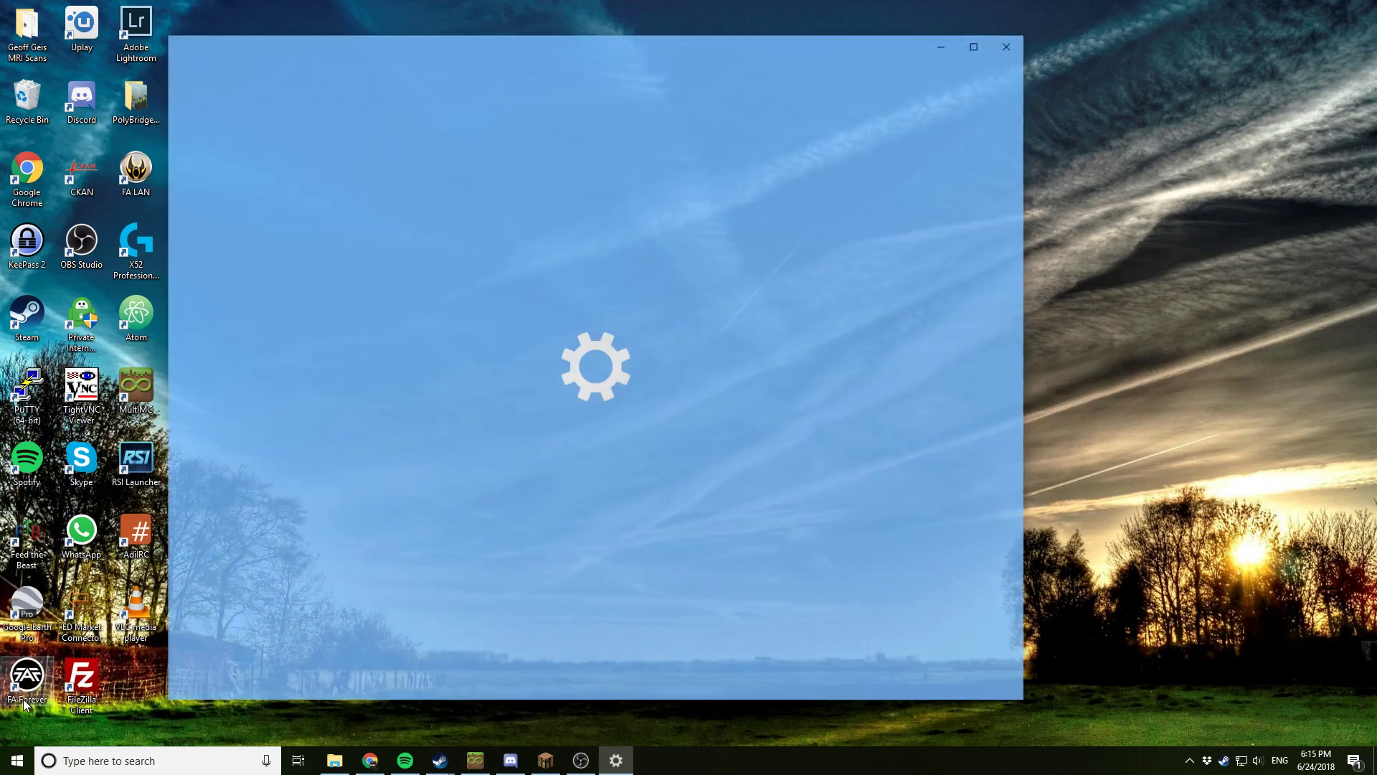
{"action": "left_click_drag", "start_coordinate": [689, 36], "coordinate": [806, 40]}
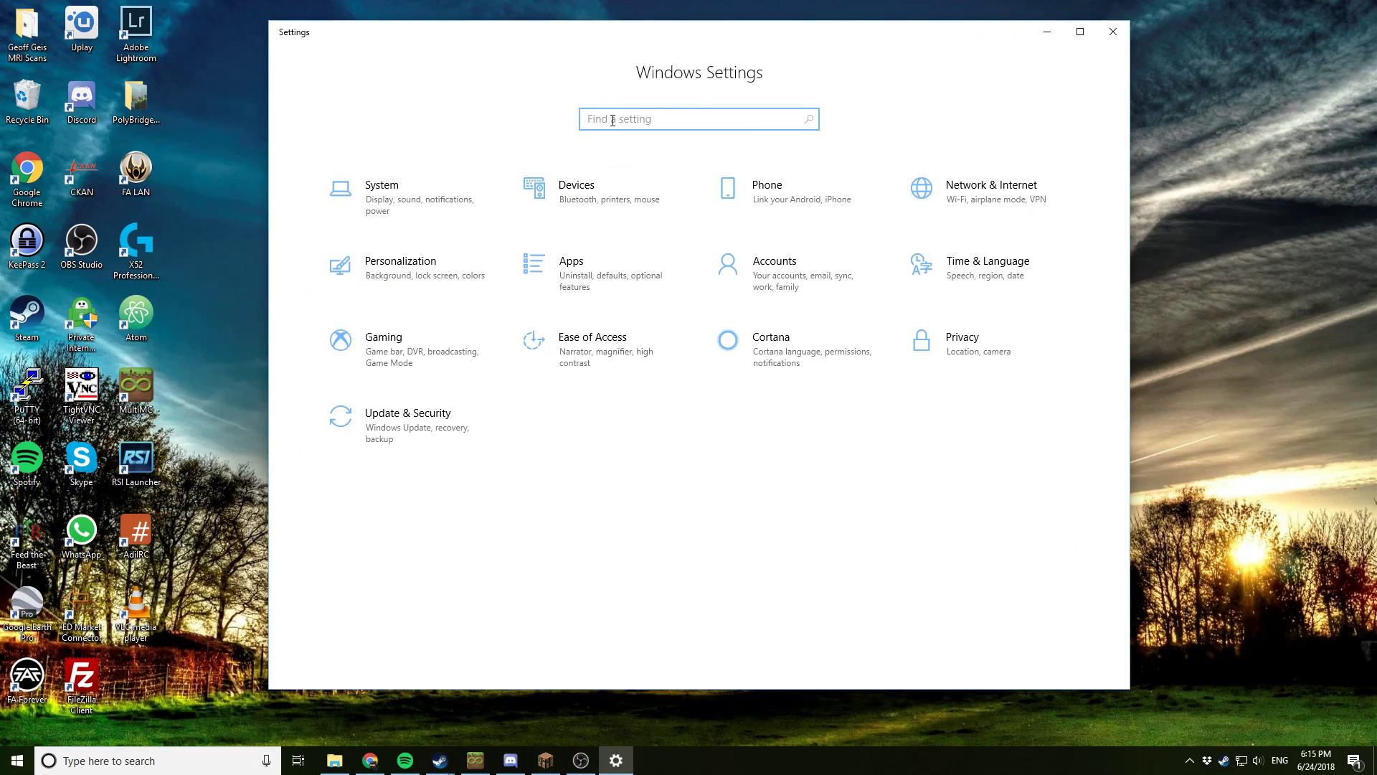
{"action": "type", "text": "firewall"}
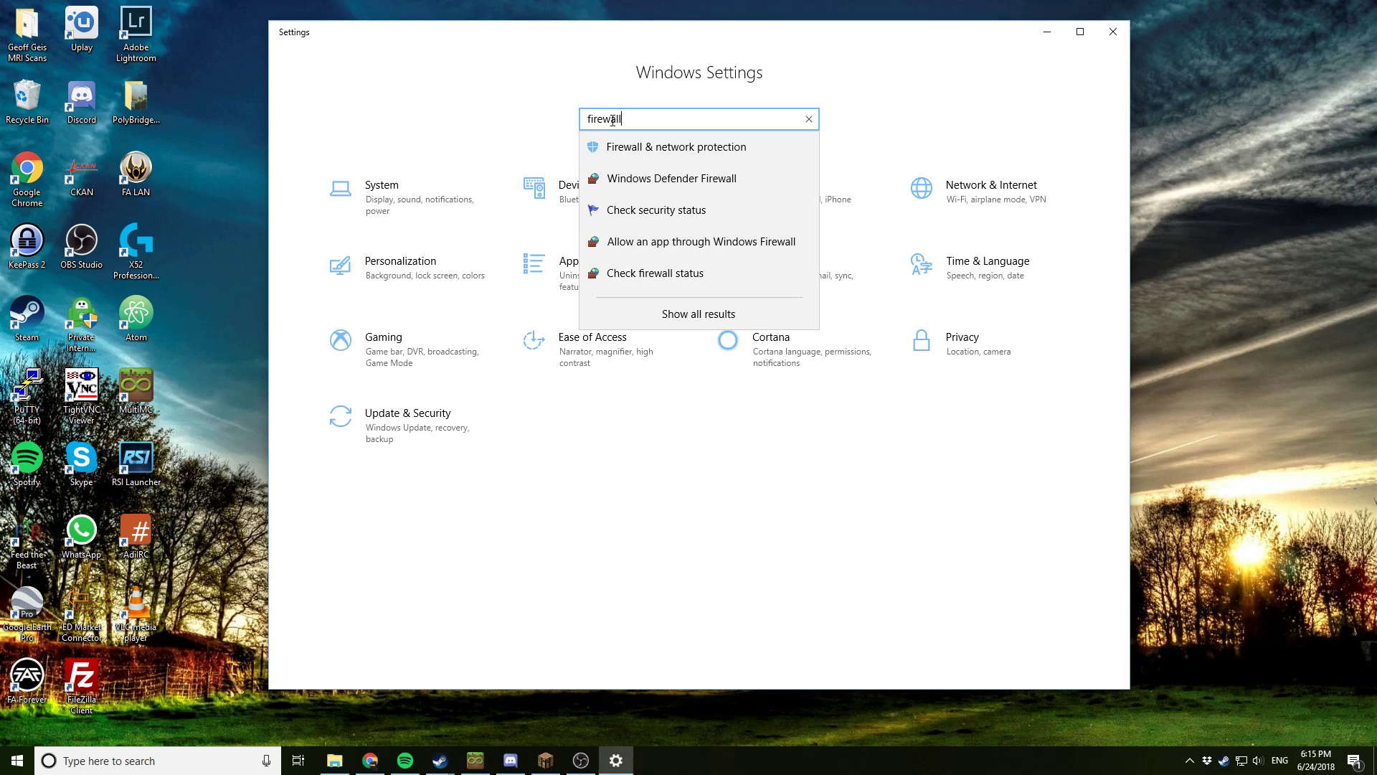
{"action": "left_click", "coordinate": [624, 183]}
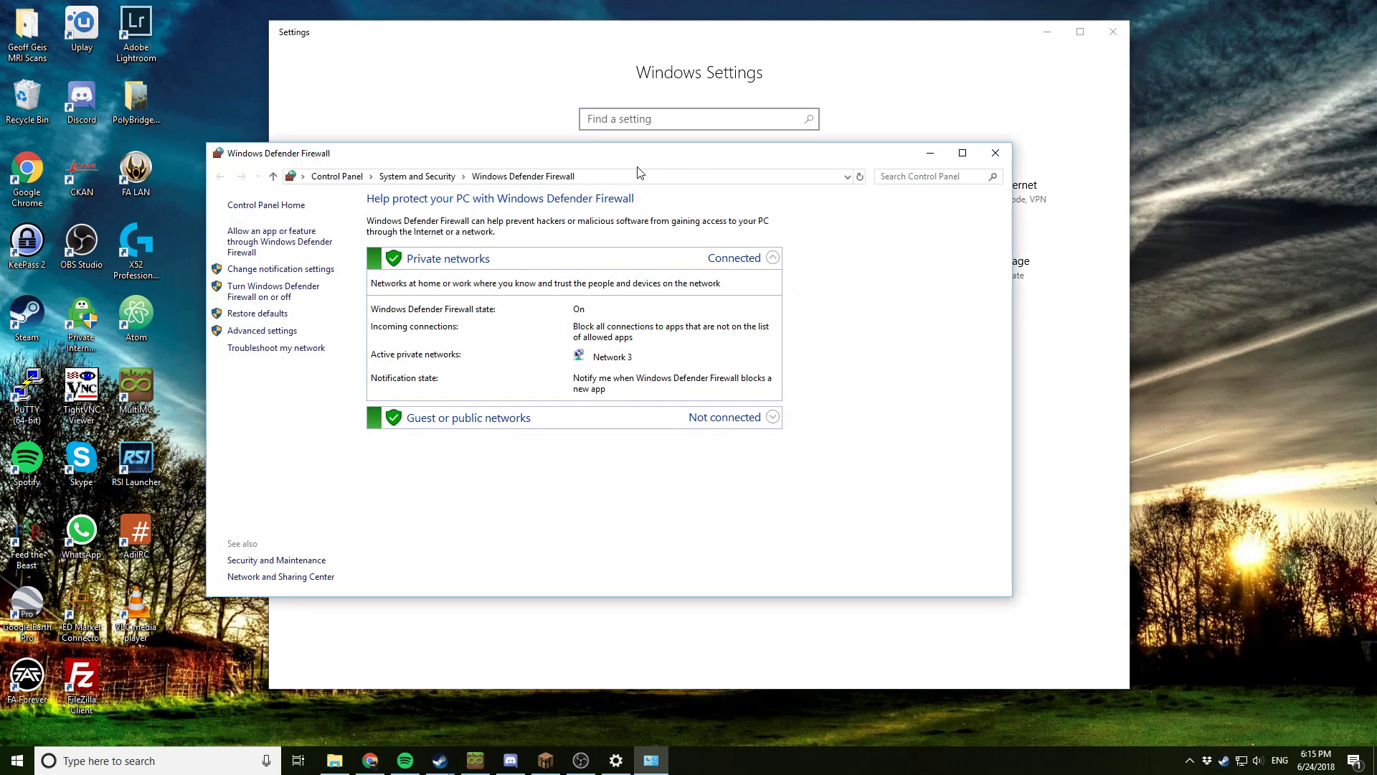
{"action": "left_click_drag", "start_coordinate": [664, 169], "coordinate": [746, 220]}
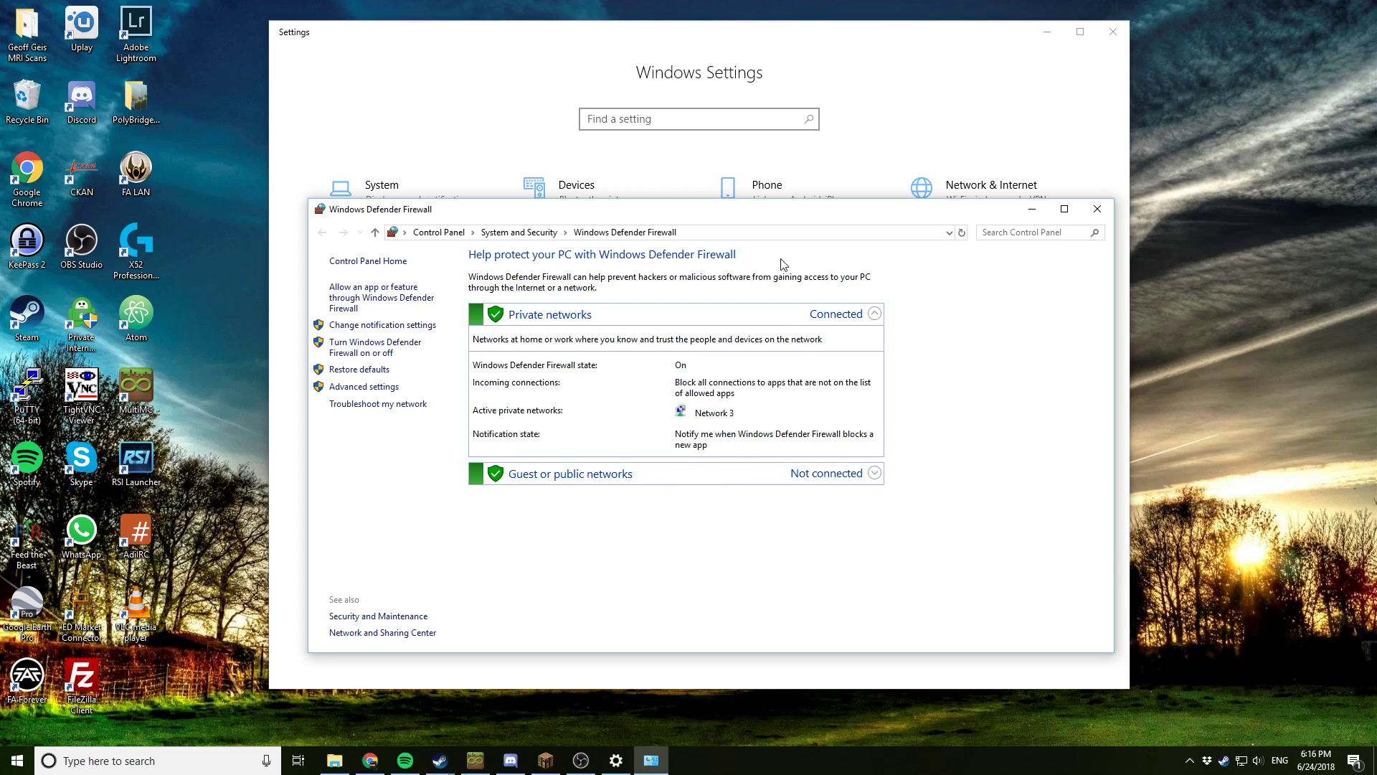
{"action": "left_click_drag", "start_coordinate": [802, 218], "coordinate": [633, 221]}
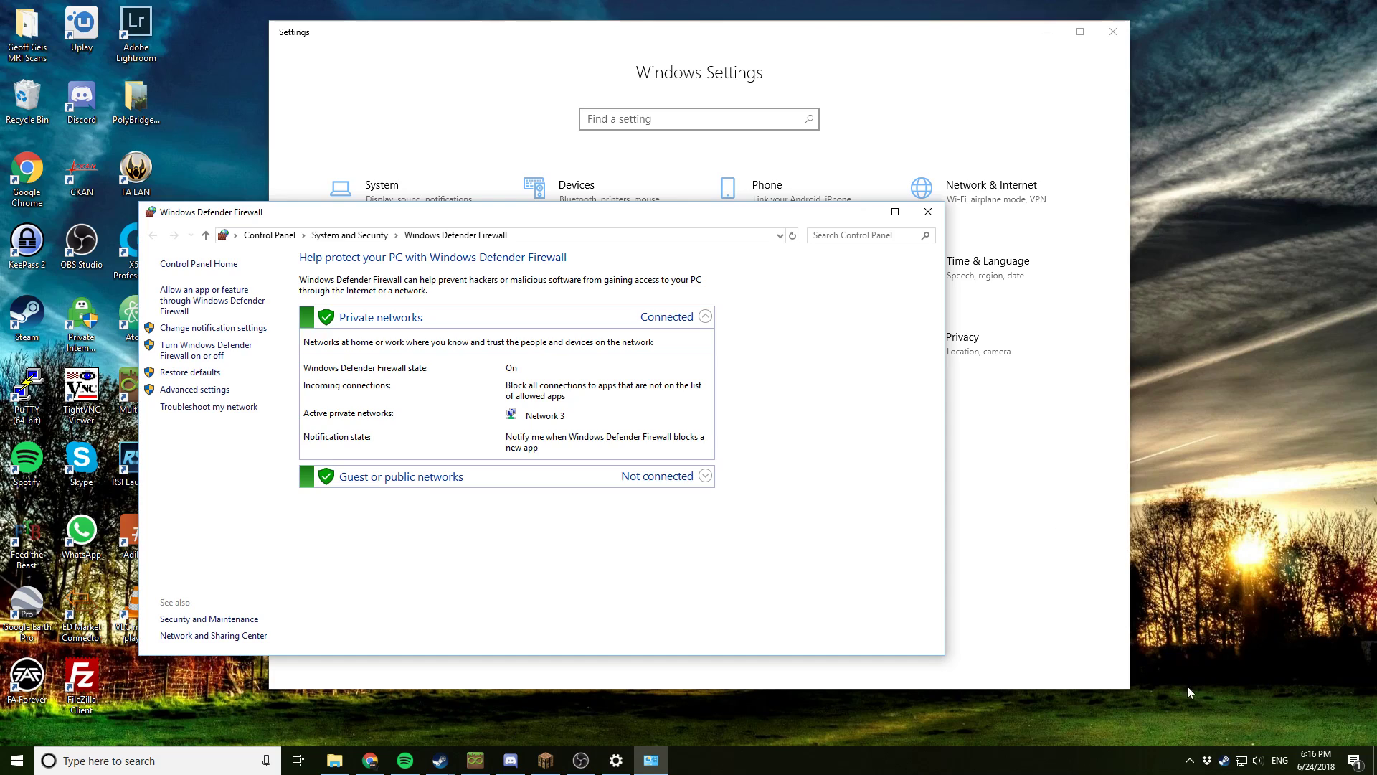
{"action": "mouse_move", "coordinate": [1247, 762]}
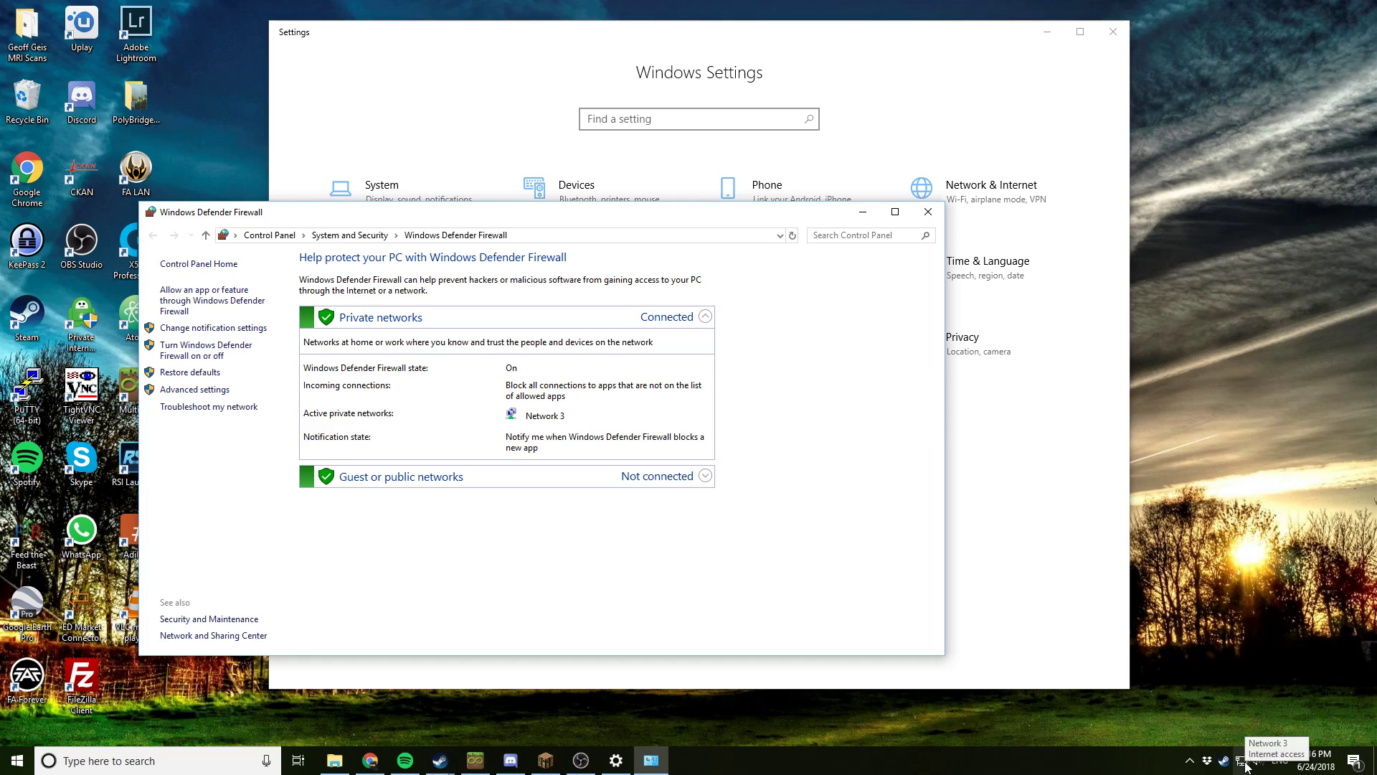
Confirm Network 3 uses the Private network profile, then close Settings
{"action": "left_click", "coordinate": [1246, 765]}
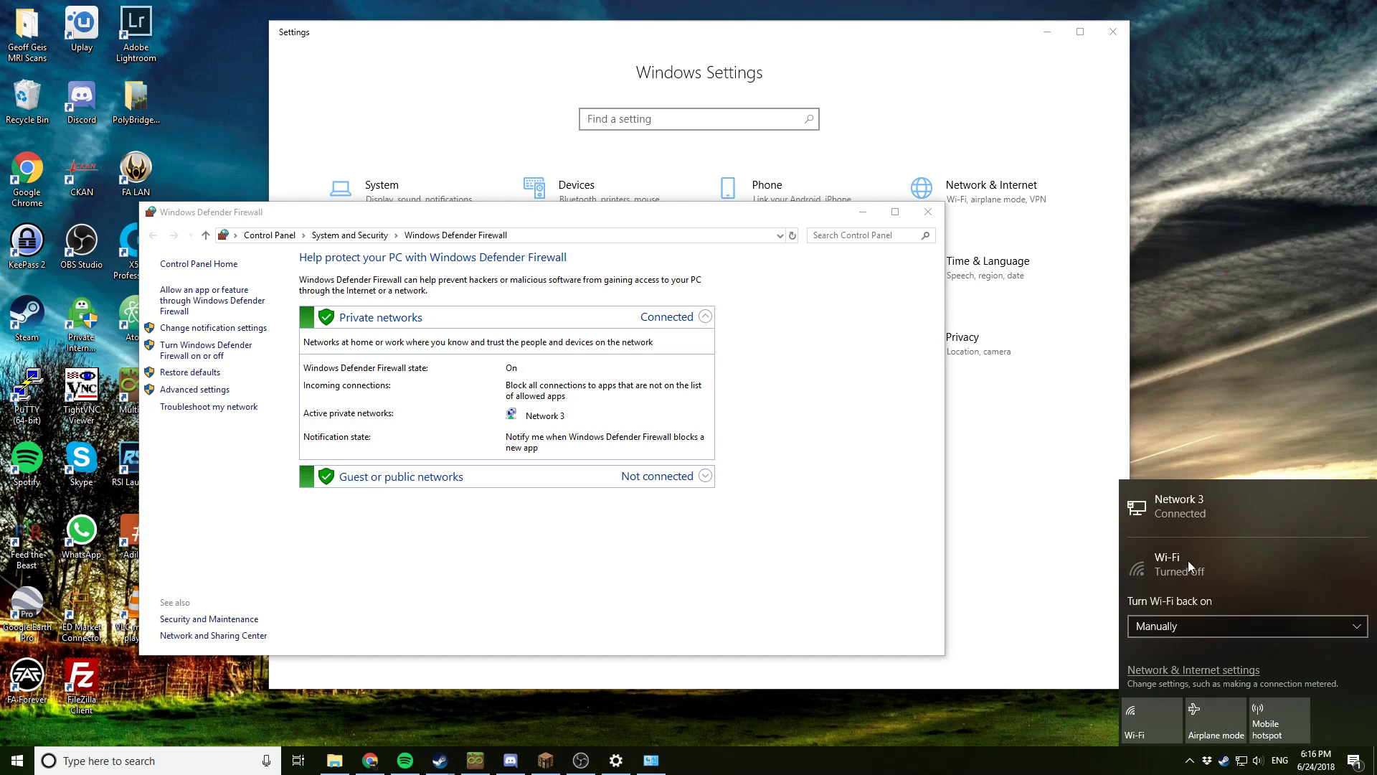
{"action": "left_click", "coordinate": [1191, 510]}
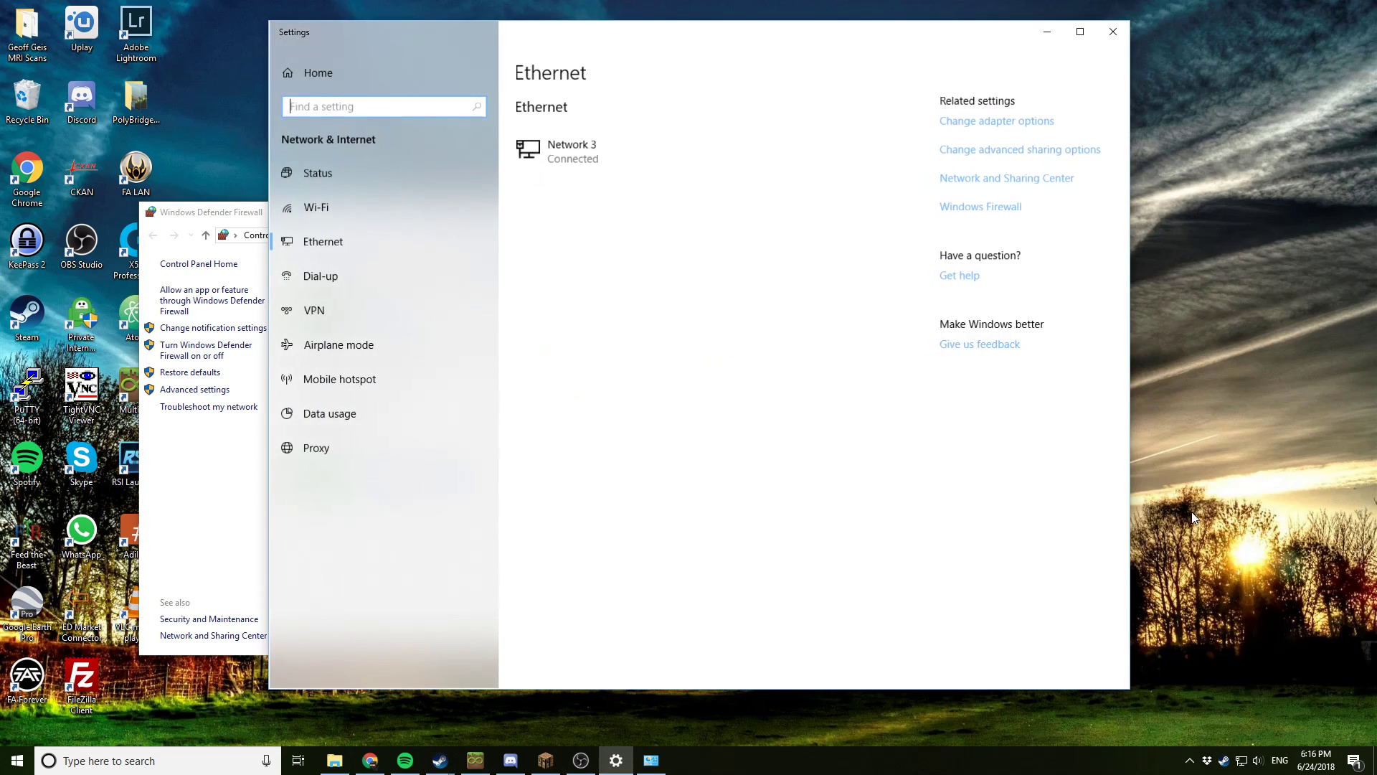
{"action": "left_click", "coordinate": [572, 152]}
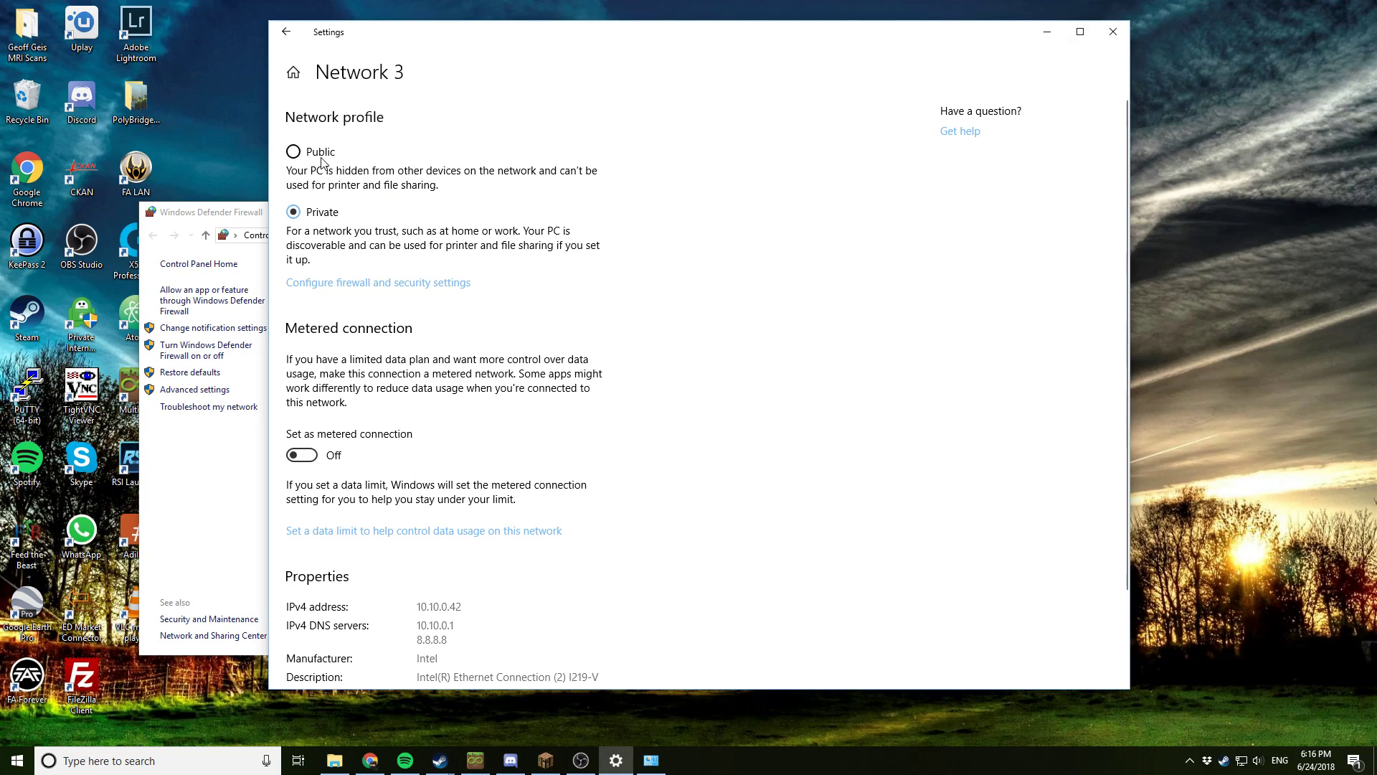
{"action": "left_click", "coordinate": [1123, 35]}
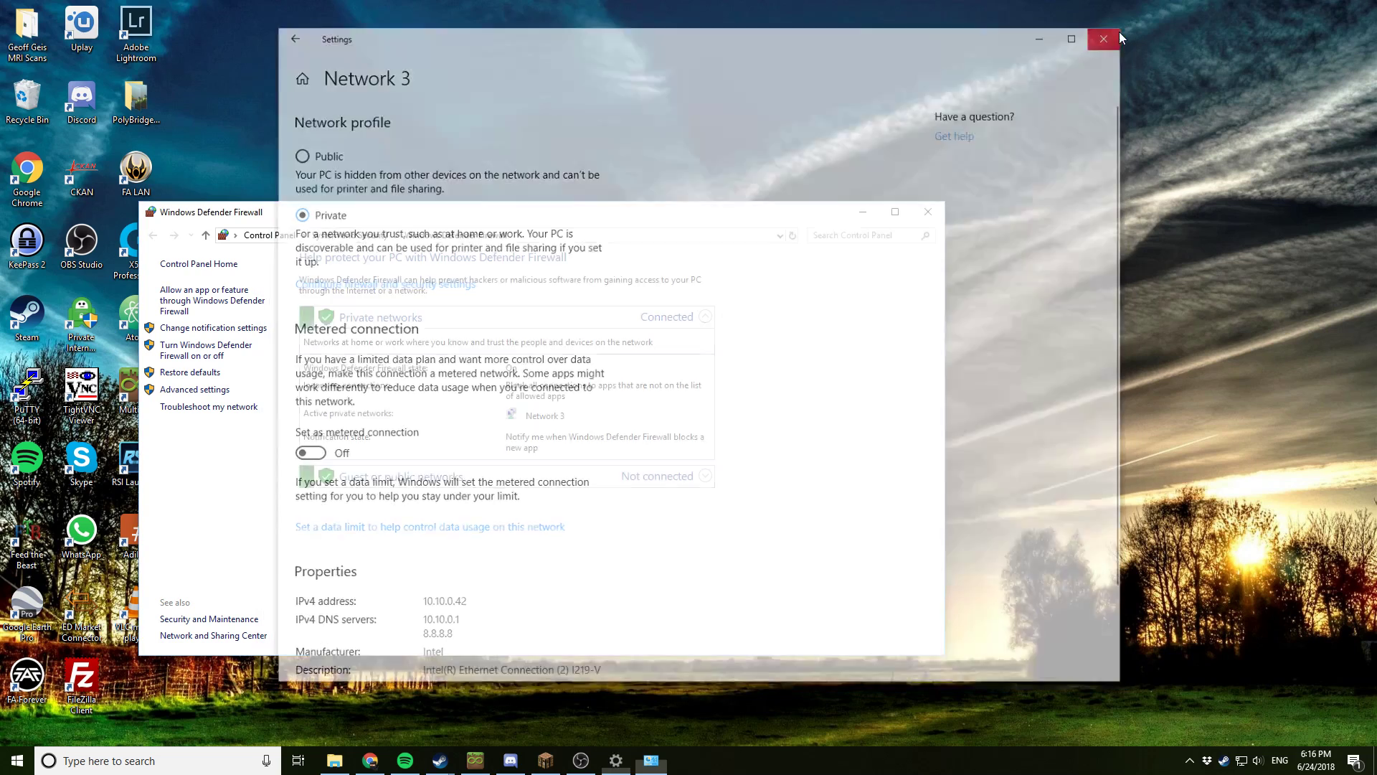
Open the firewall's allowed apps list and scroll to the Java(TM) Platform SE binary entries
{"action": "left_click_drag", "start_coordinate": [667, 214], "coordinate": [744, 187]}
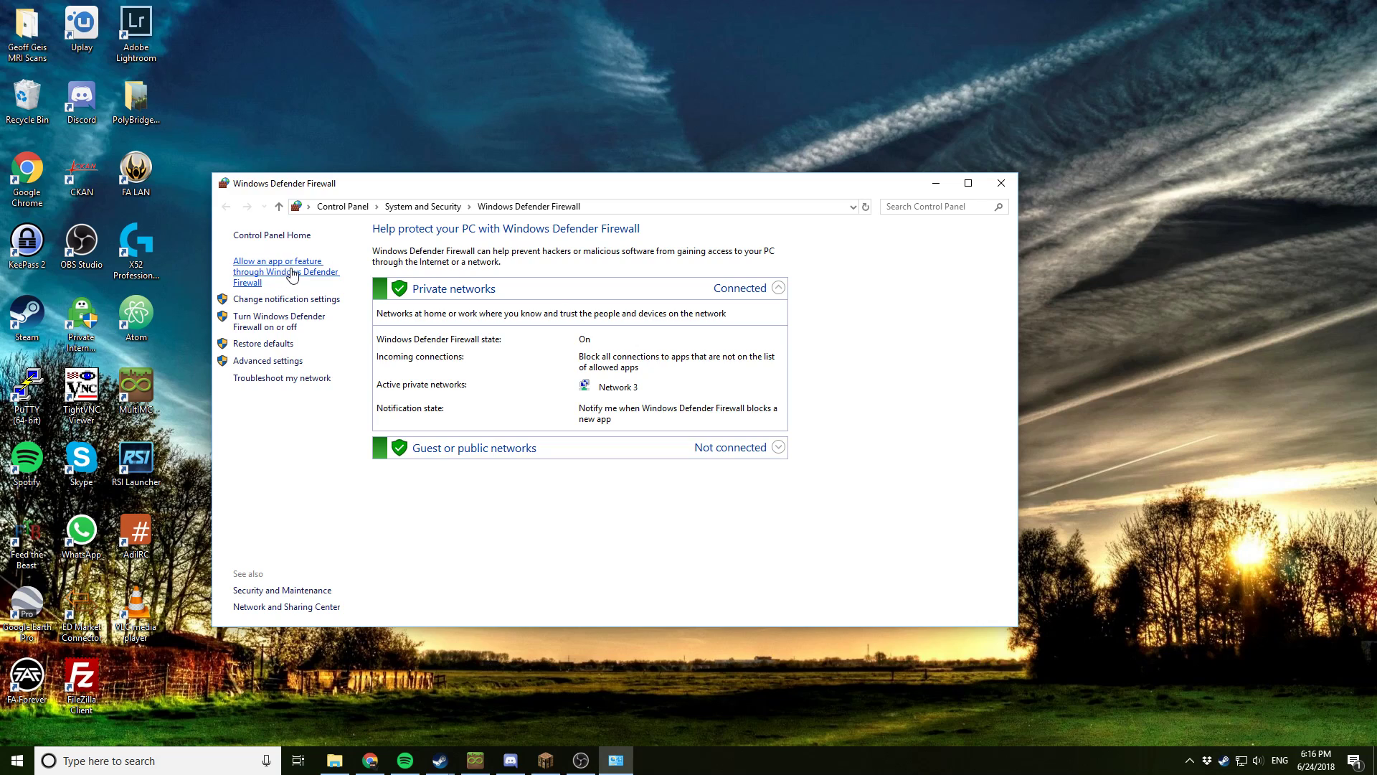
{"action": "left_click", "coordinate": [314, 278]}
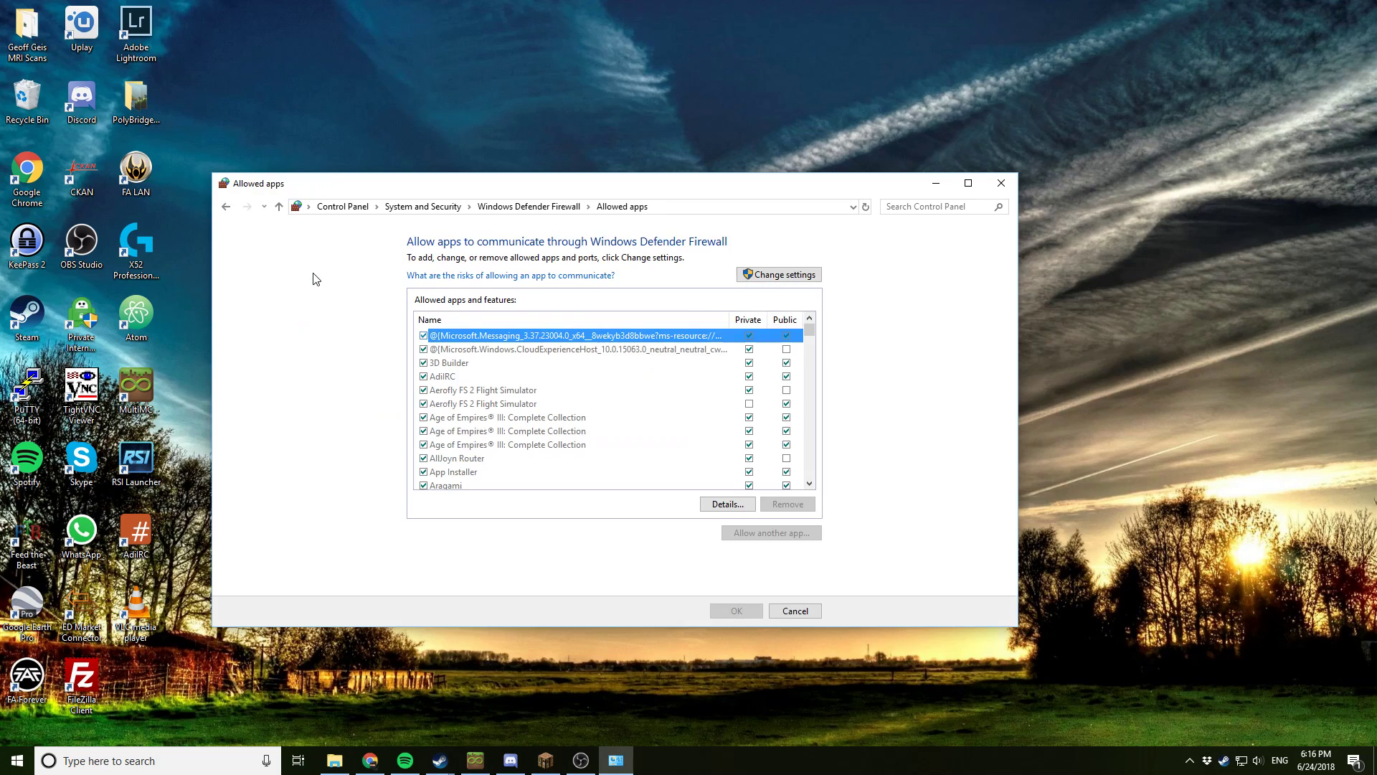
{"action": "left_click_drag", "start_coordinate": [811, 330], "coordinate": [812, 373]}
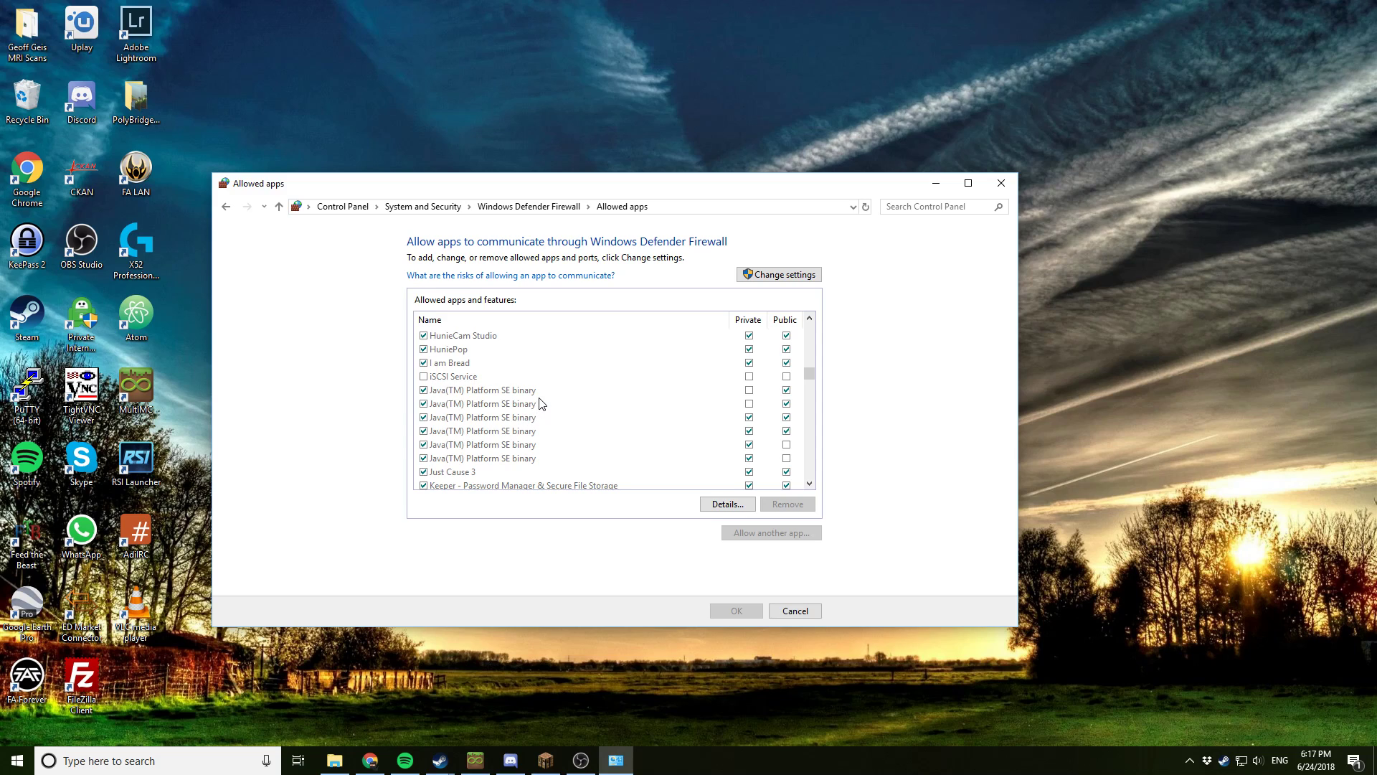
{"action": "scroll", "coordinate": [530, 406], "scroll_direction": "down", "scroll_amount": 1}
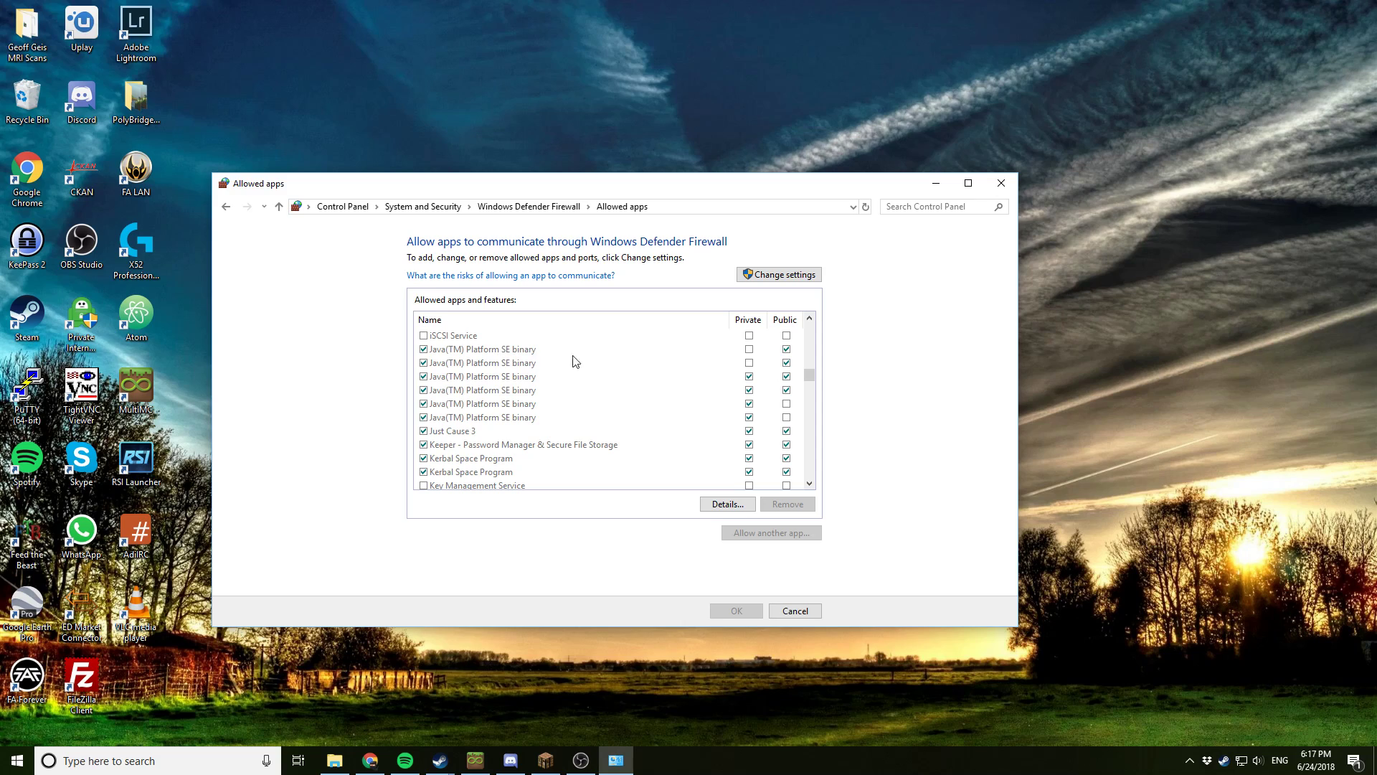
Enable editing and tick the missing Private and Public boxes on the Java entries
{"action": "left_click", "coordinate": [768, 277]}
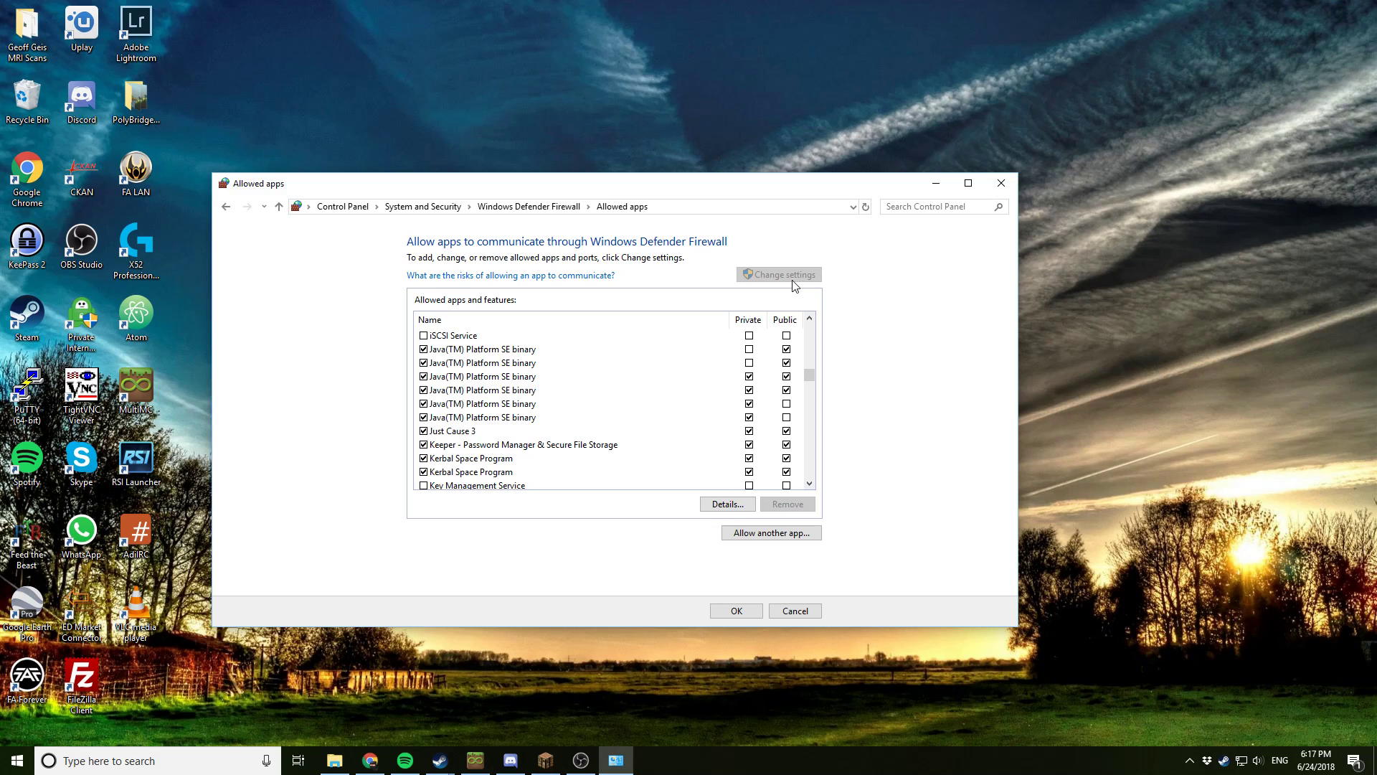
{"action": "left_click", "coordinate": [749, 349]}
{"action": "left_click", "coordinate": [748, 362]}
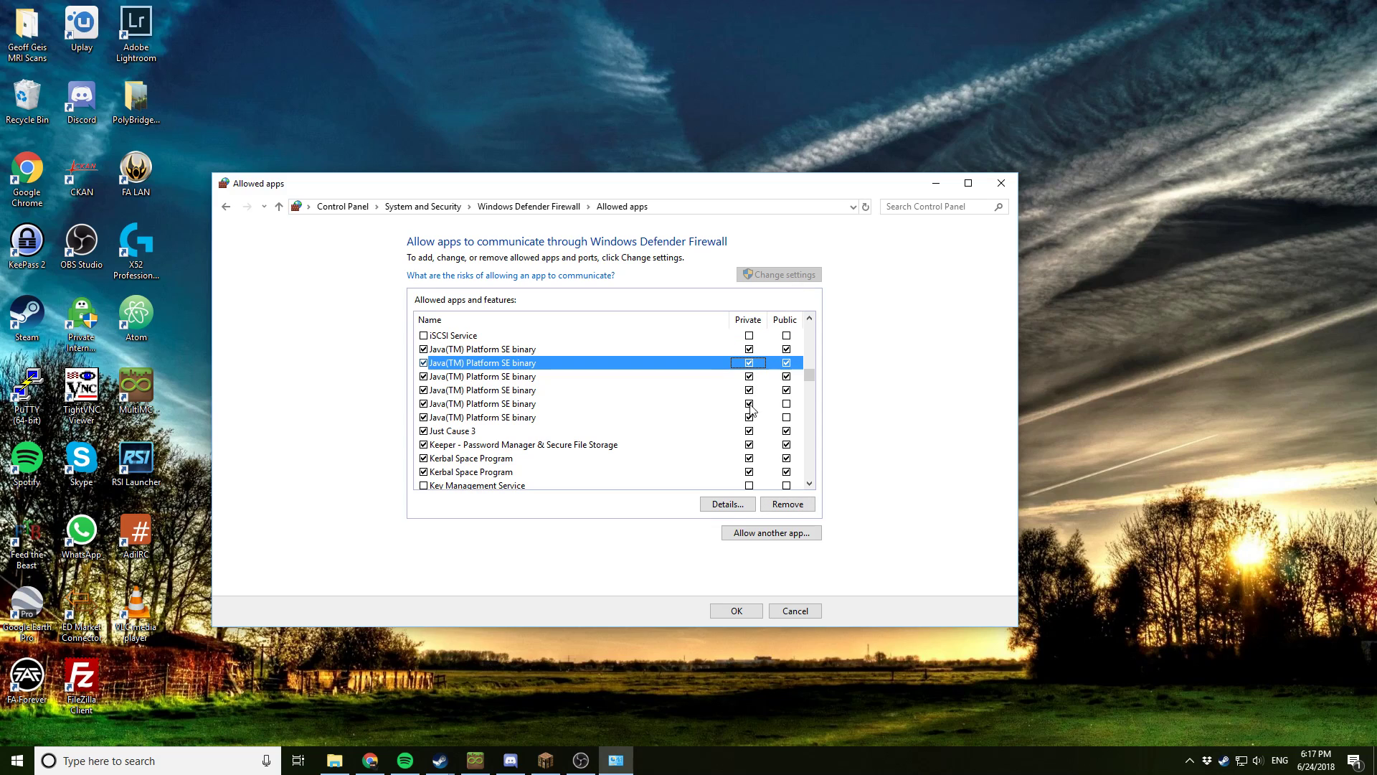
{"action": "left_click", "coordinate": [786, 403]}
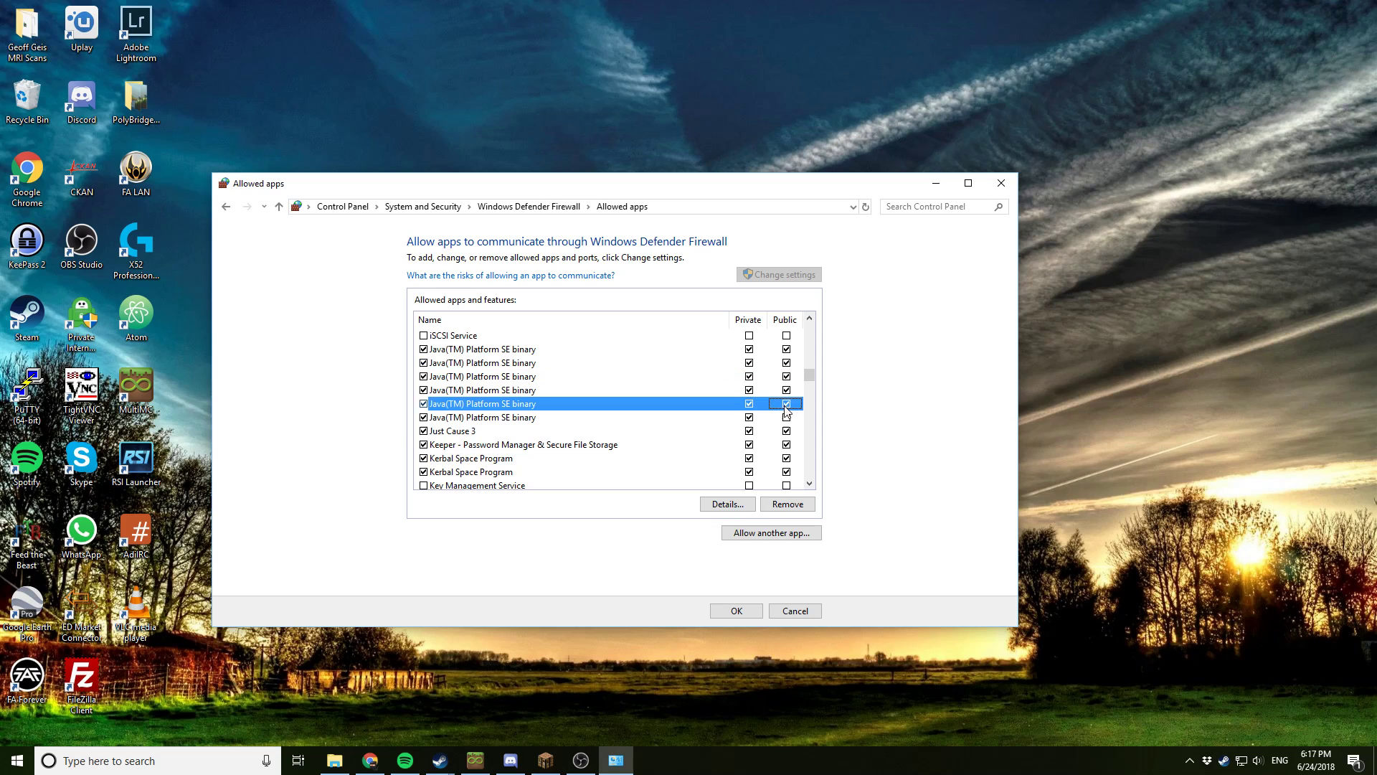
{"action": "left_click", "coordinate": [785, 420]}
{"action": "left_click", "coordinate": [787, 418]}
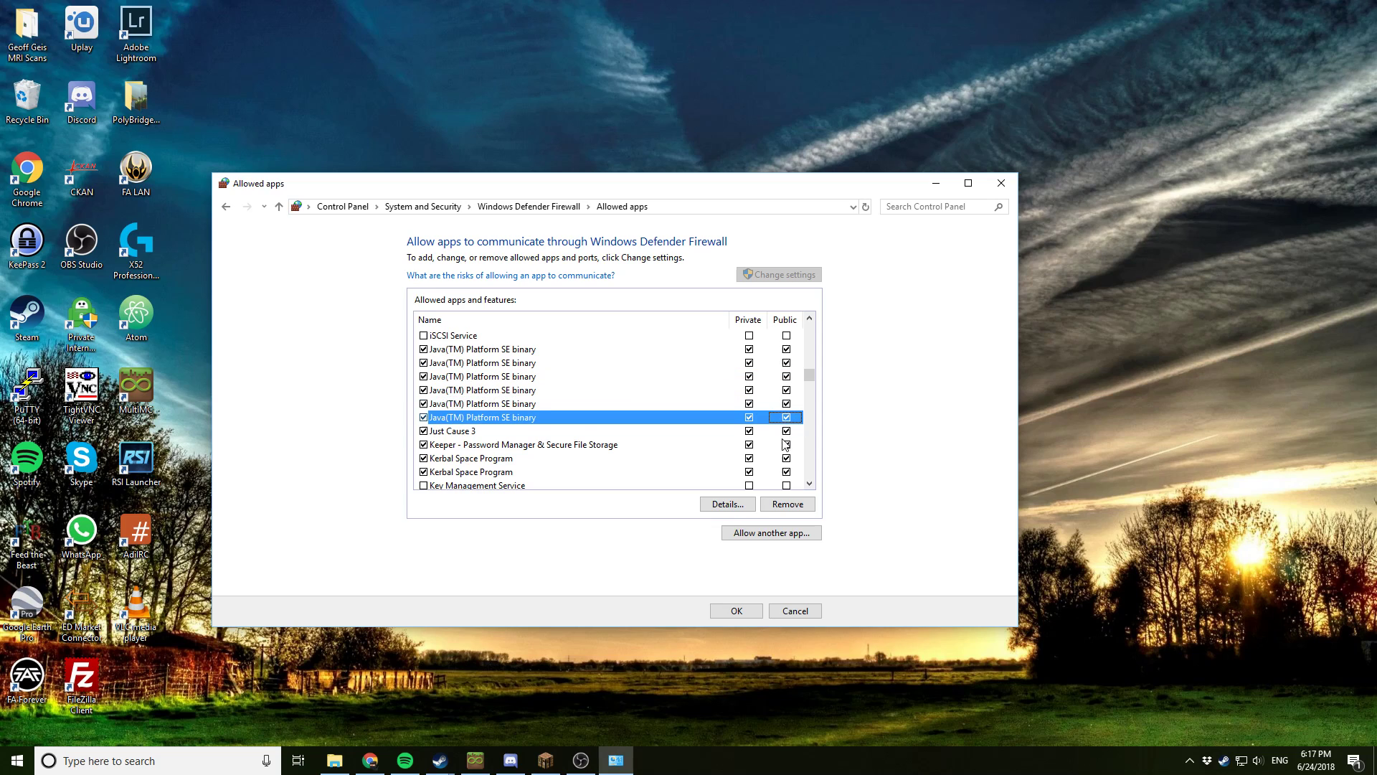
Select each of the six Java entries in turn to review their Private and Public permissions
{"action": "left_click", "coordinate": [530, 350]}
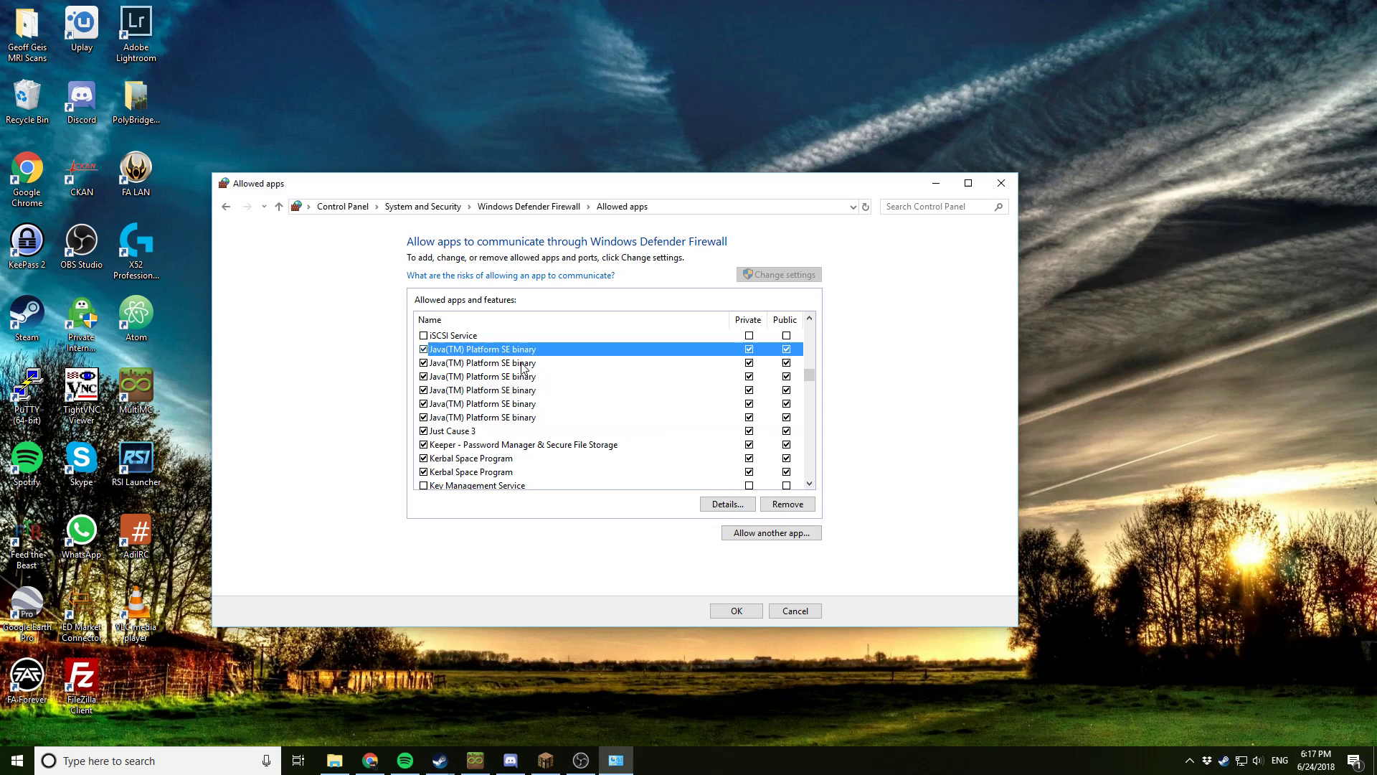
{"action": "left_click", "coordinate": [525, 364]}
{"action": "left_click", "coordinate": [514, 379]}
{"action": "left_click", "coordinate": [517, 406]}
{"action": "left_click", "coordinate": [519, 394]}
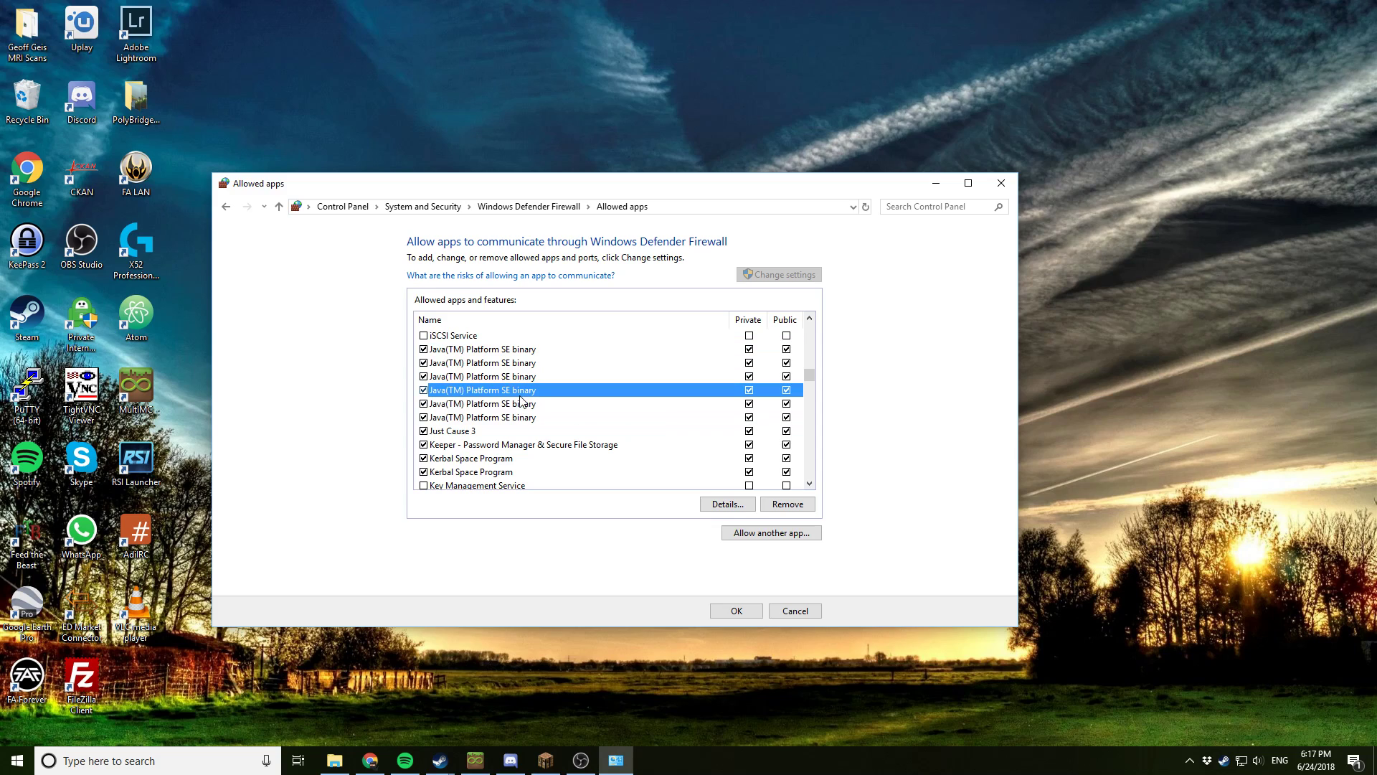
{"action": "left_click", "coordinate": [525, 419]}
{"action": "left_click", "coordinate": [522, 406]}
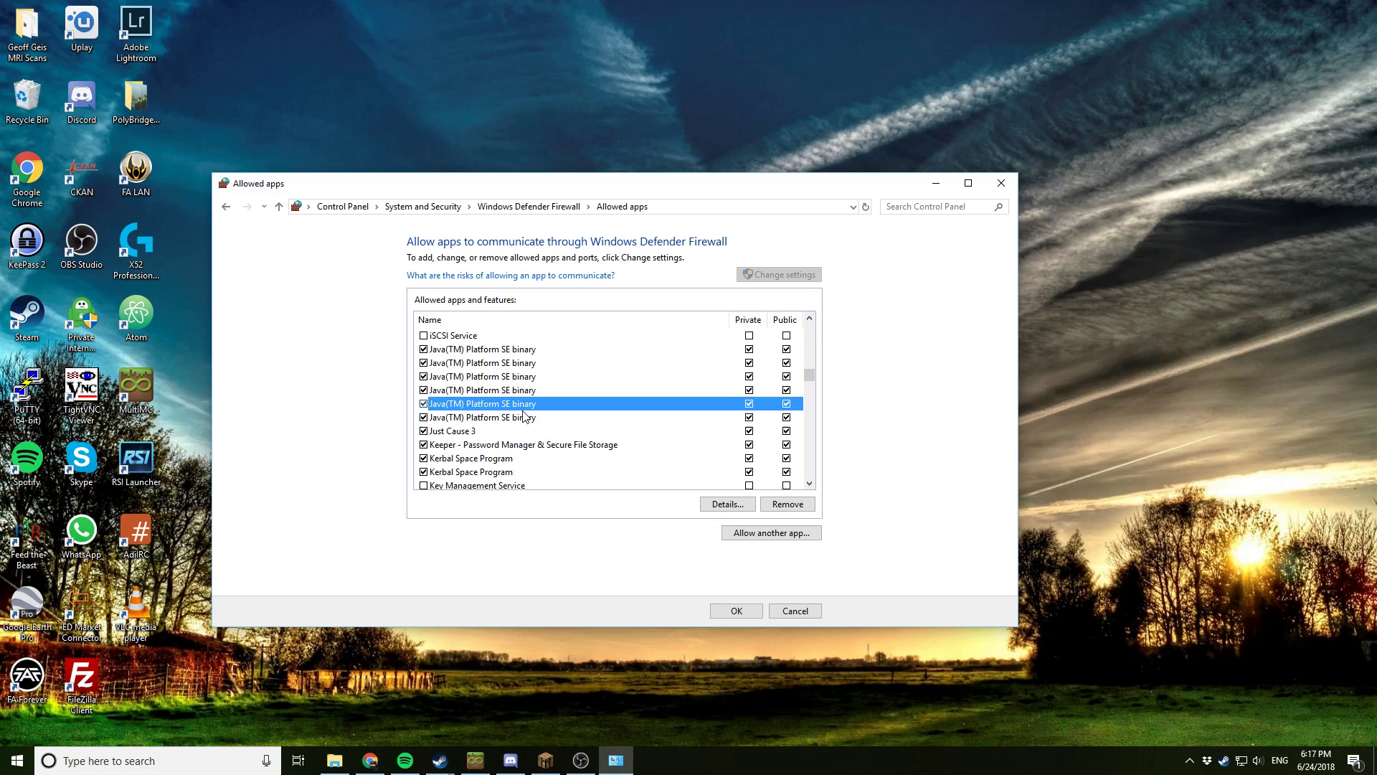
{"action": "left_click", "coordinate": [526, 419]}
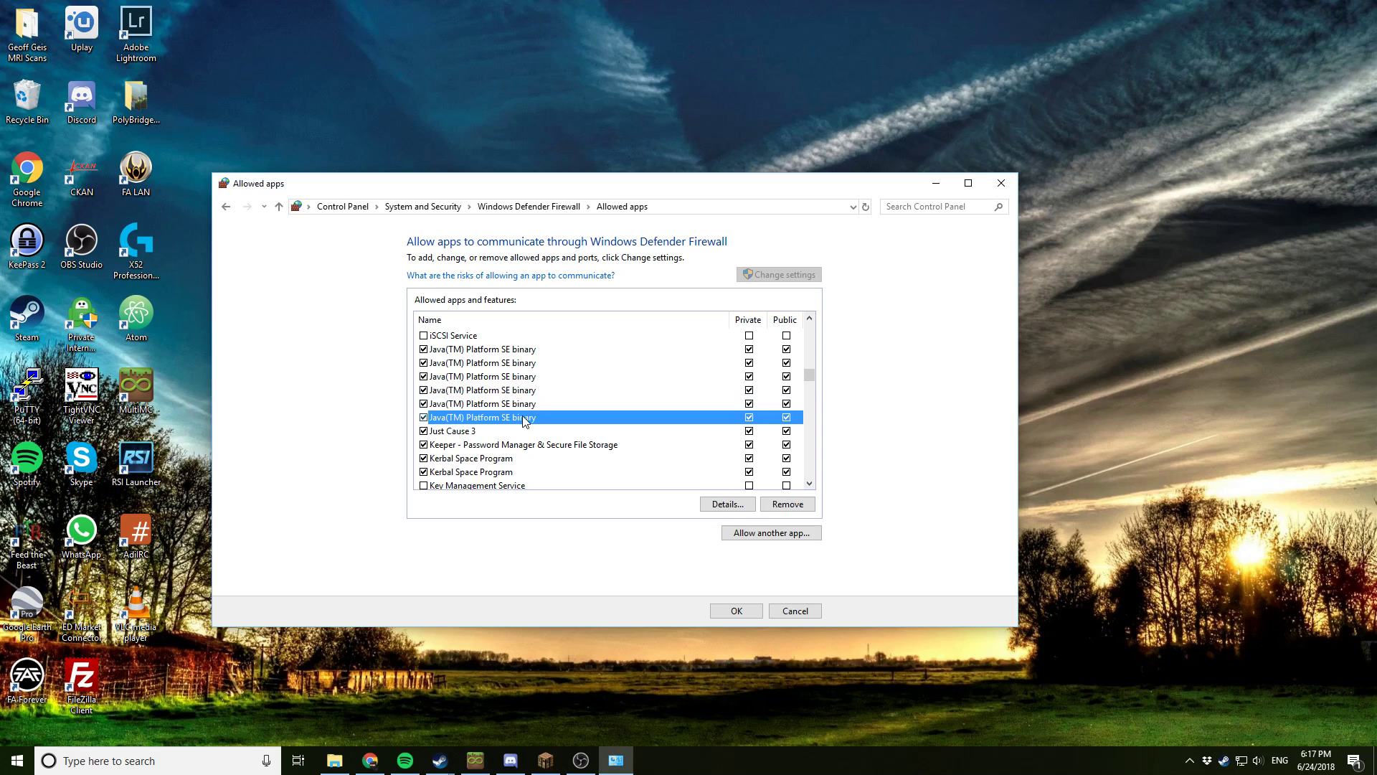
{"action": "left_click", "coordinate": [533, 351]}
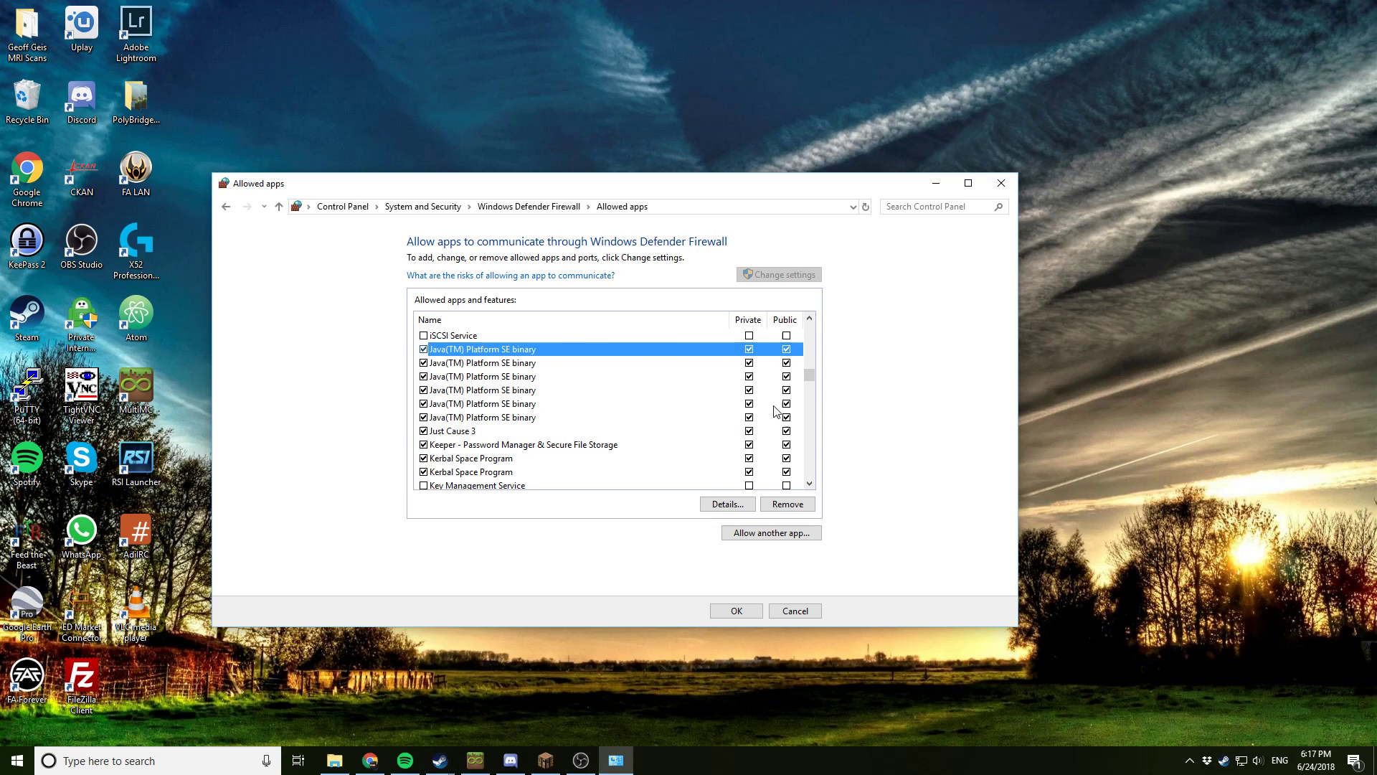
Save the allowed-app changes with OK and close the Windows Defender Firewall window
{"action": "left_click", "coordinate": [740, 608]}
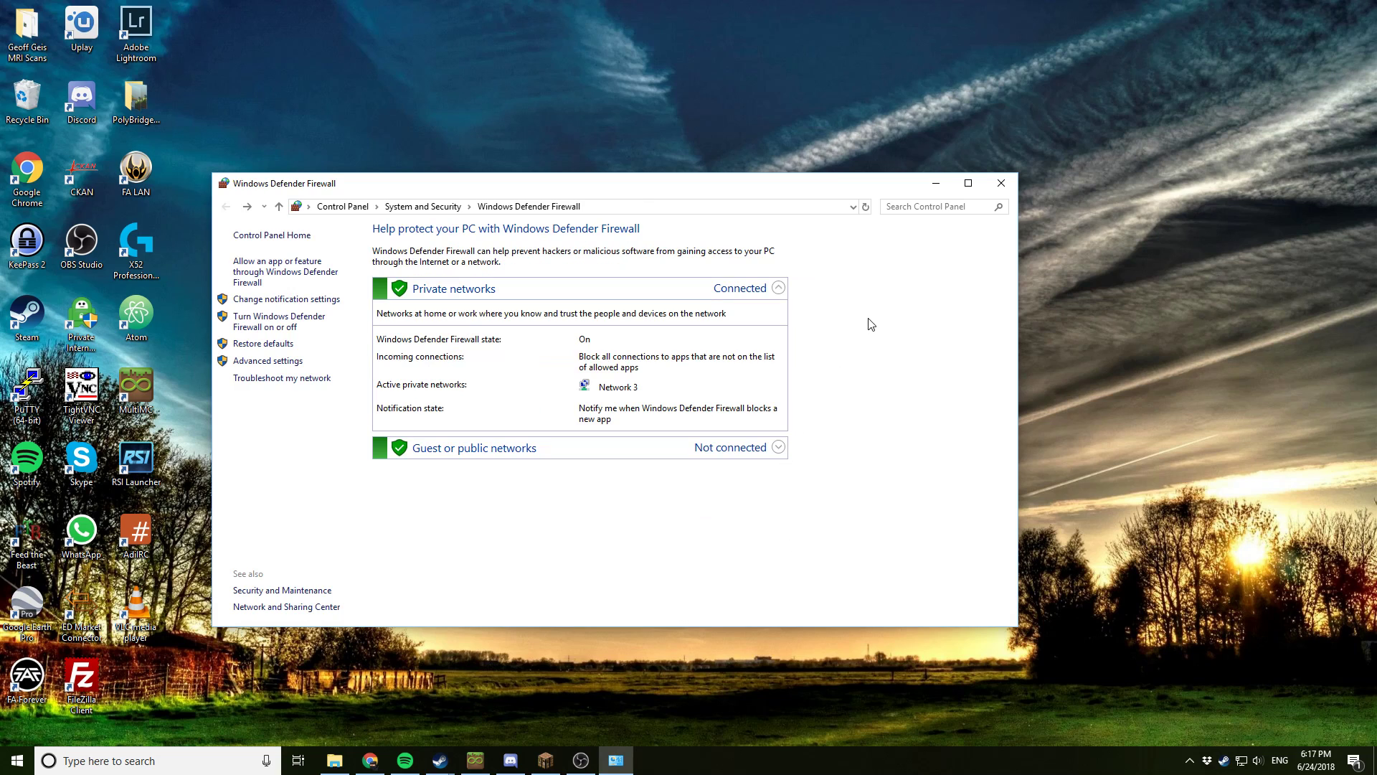
{"action": "left_click", "coordinate": [1001, 183]}
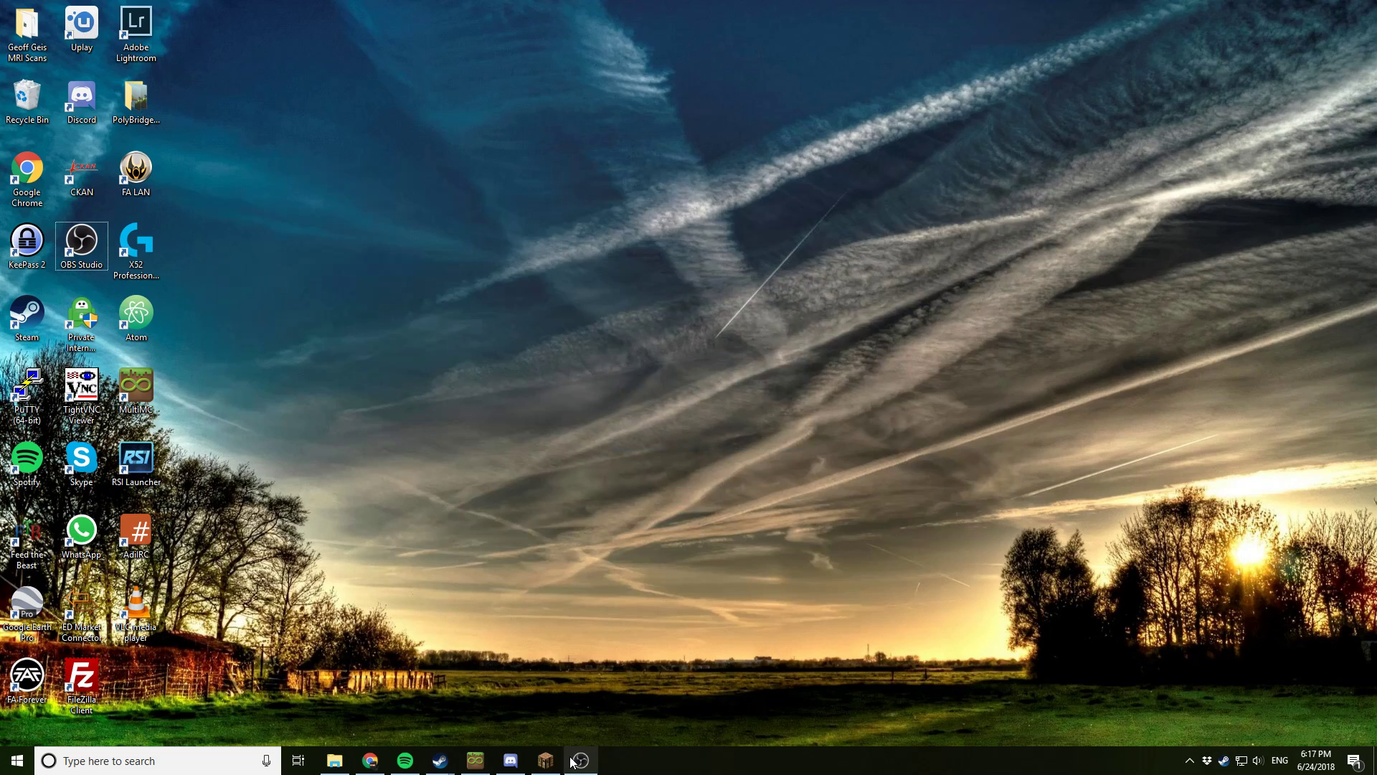